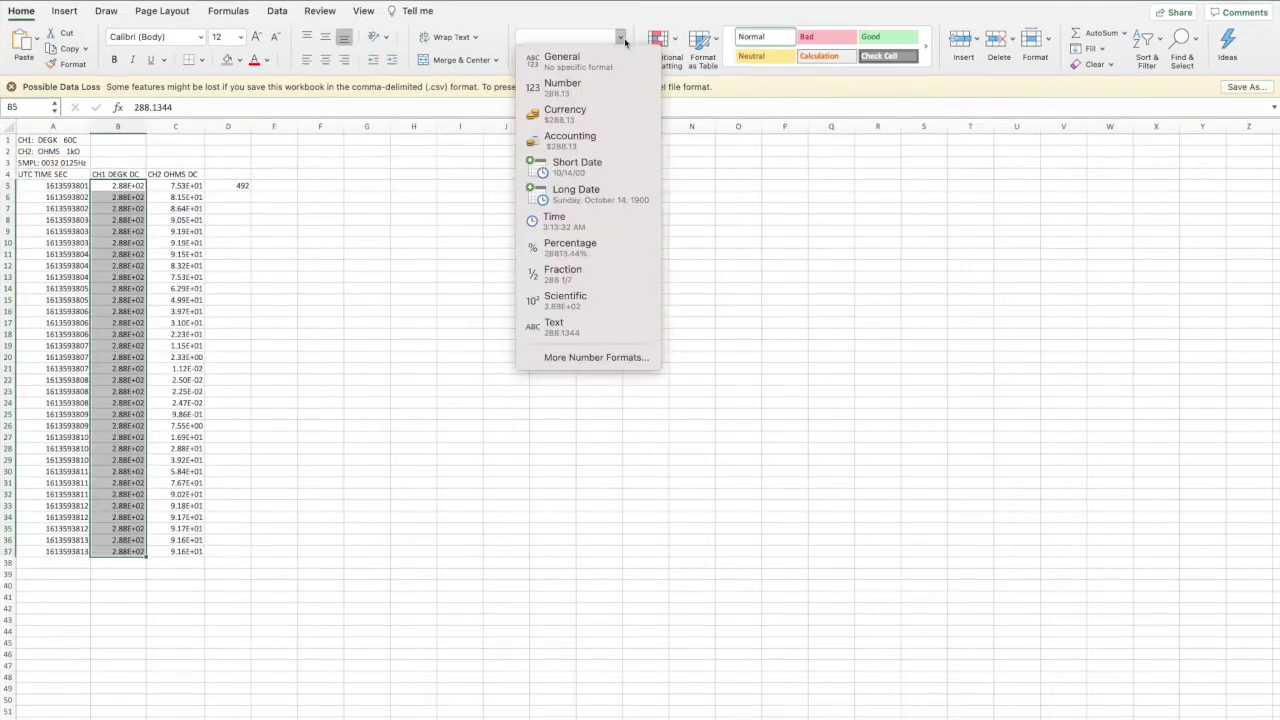
Set B5:B37 and C5:C37 to General so the CH1 and CH2 readings show as plain decimals
left_click(599, 58)
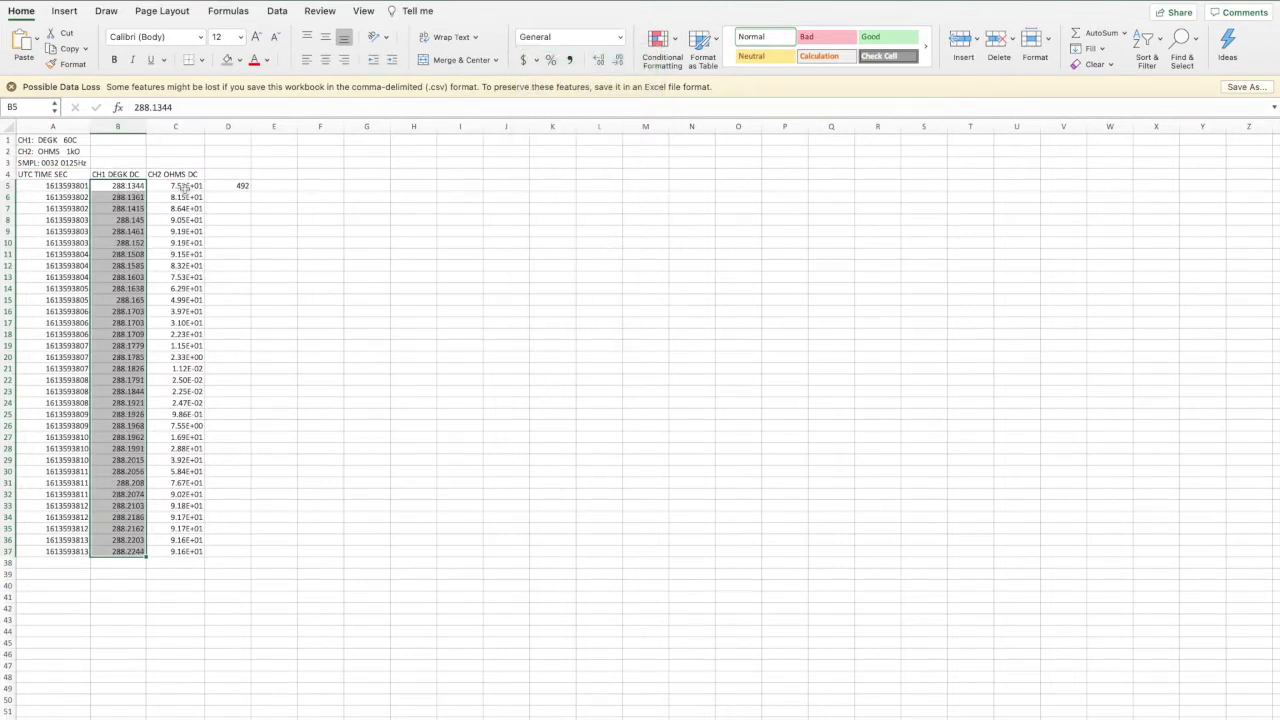
left_click_drag(195, 186, 184, 553)
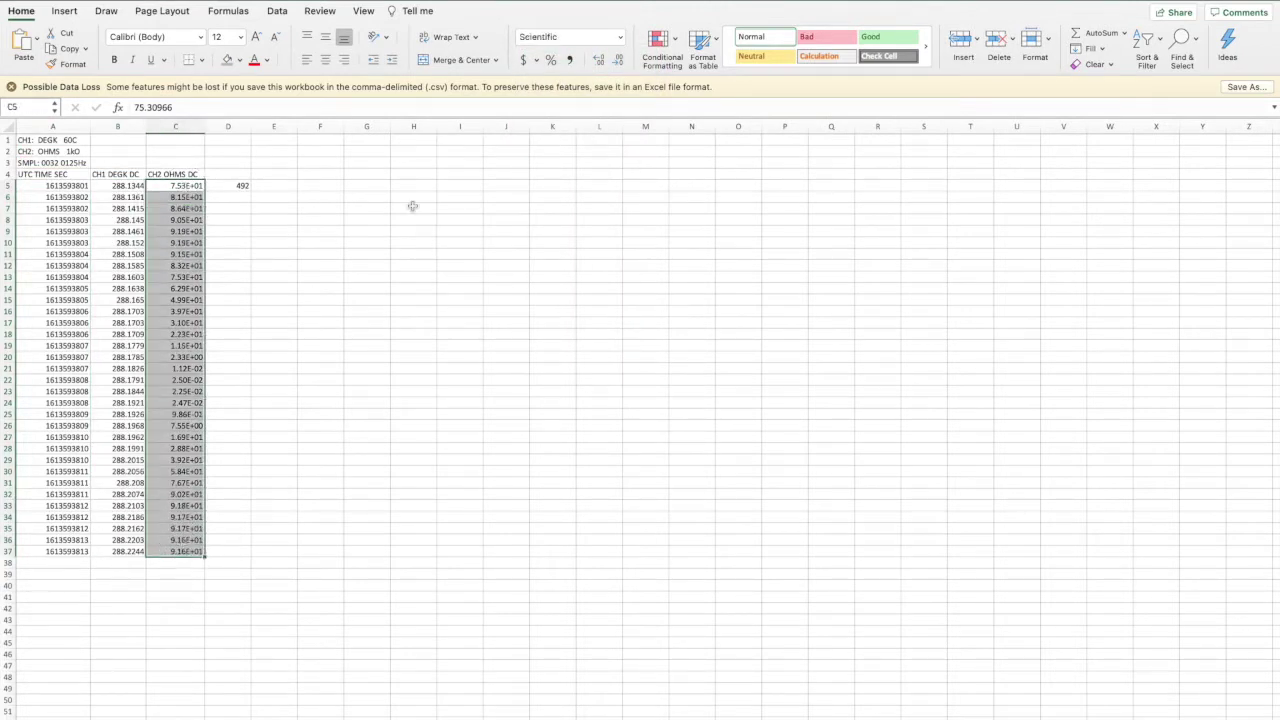
left_click(620, 37)
left_click(593, 60)
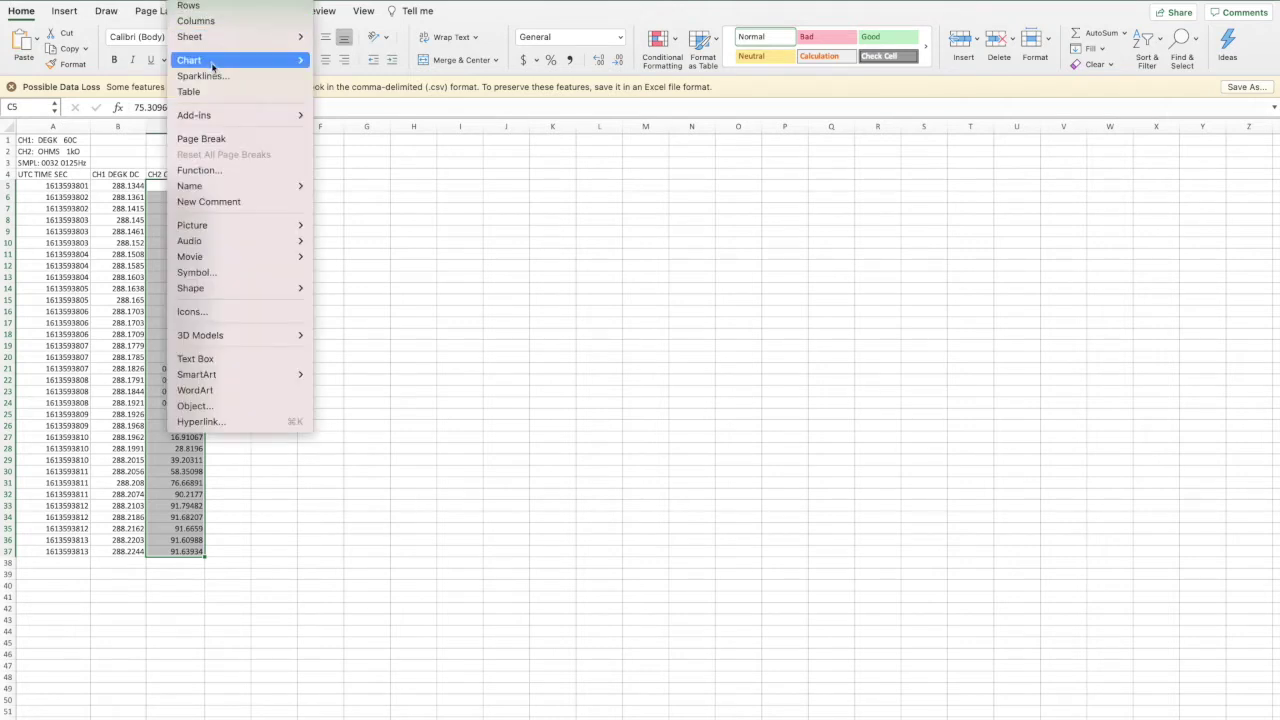
Insert a line chart of the CH2 OHMS DC readings and apply a chart style with data labels
mouse_move(235, 60)
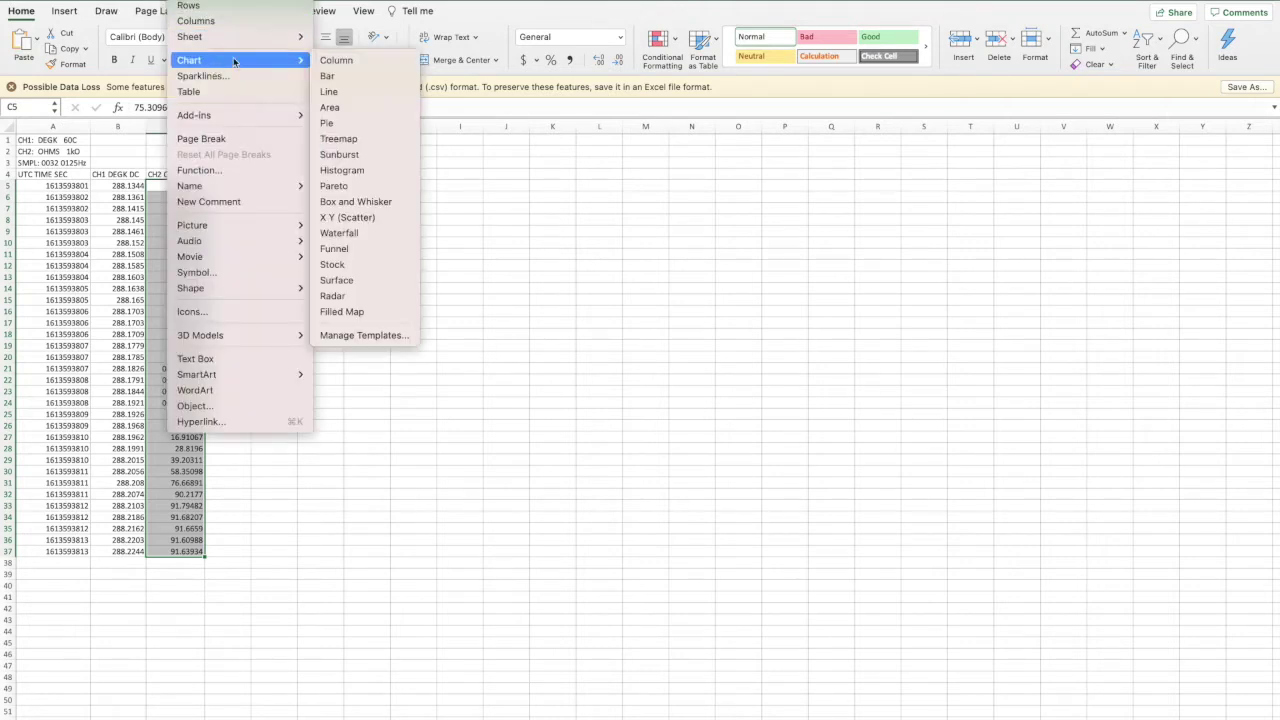
left_click(354, 93)
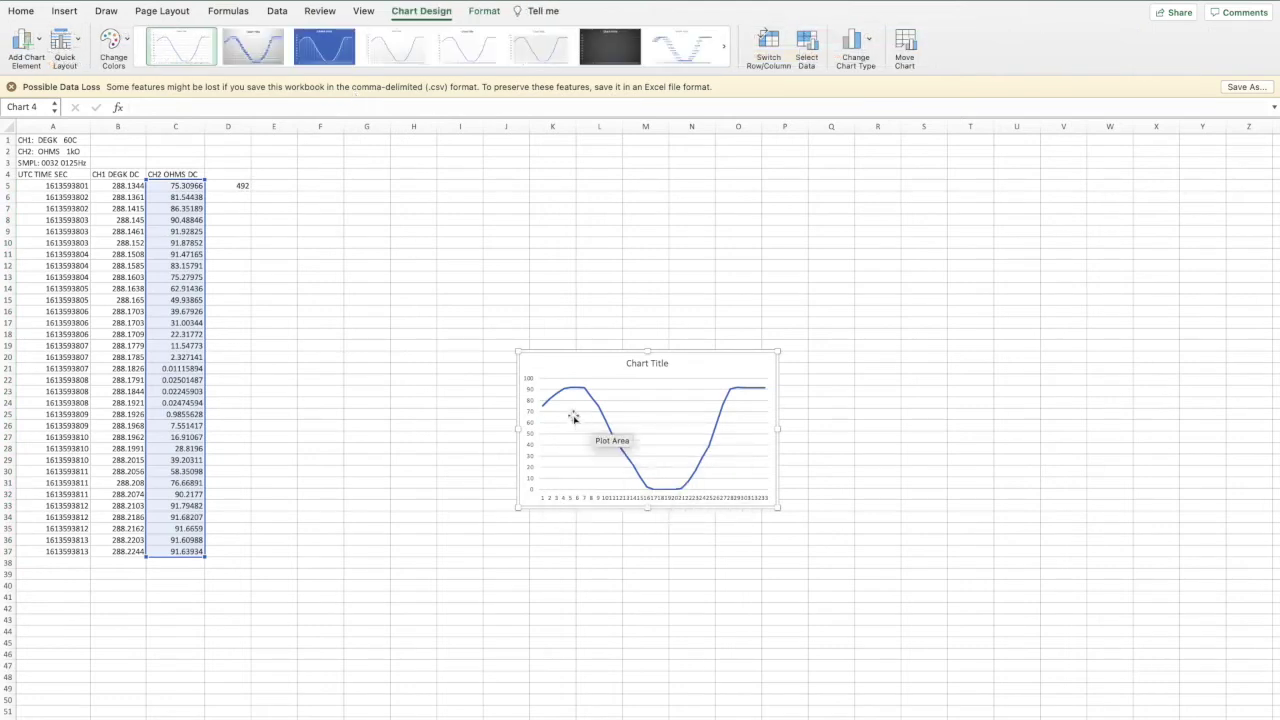
left_click(677, 40)
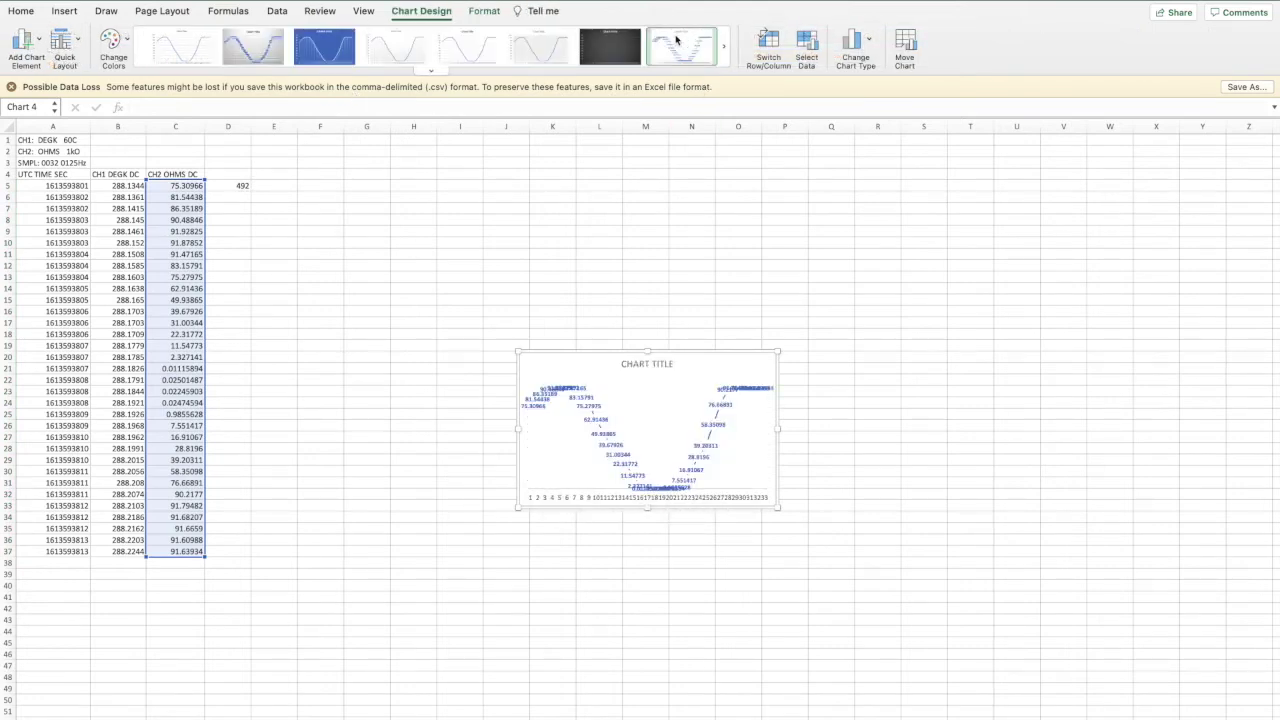
Enlarge the chart, then undo it all with Cmd+Z and close the formatting pane
left_click_drag(516, 351, 248, 204)
left_click_drag(779, 508, 1143, 527)
left_click(737, 170)
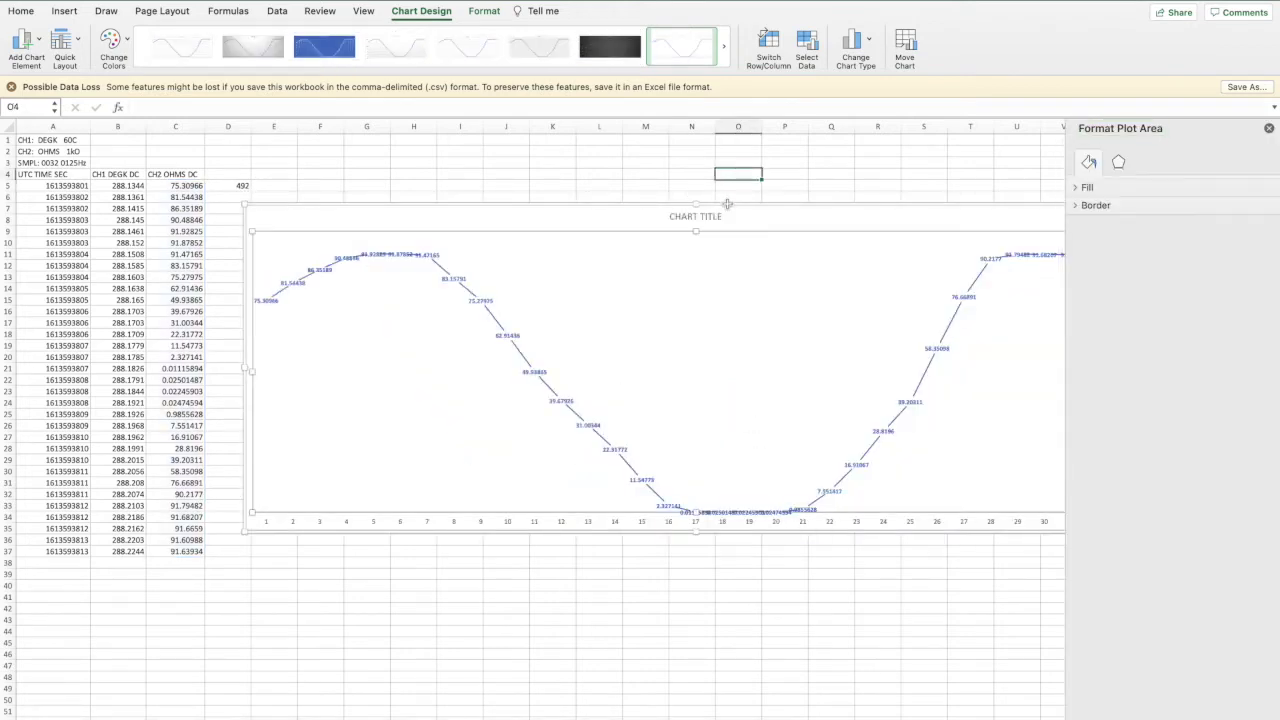
key("super+z")
key("super+z")
key("super+z")
key("super+z")
key("super+z")
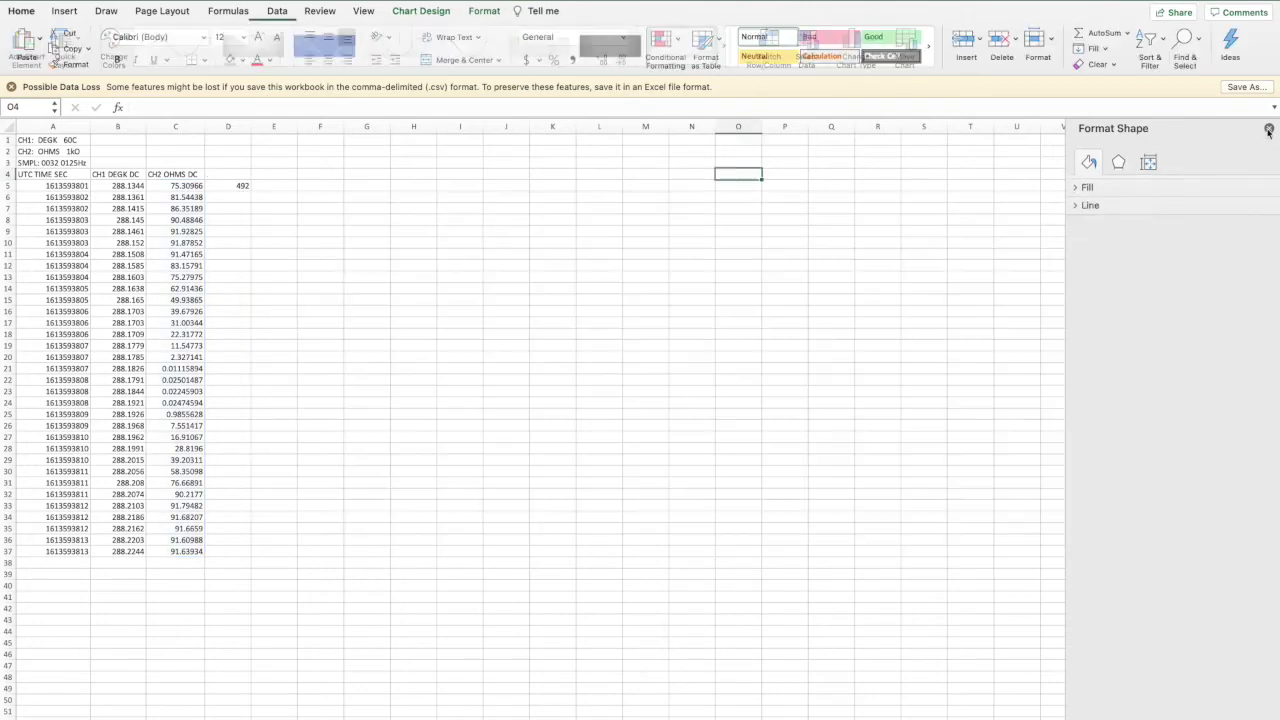
left_click(1268, 131)
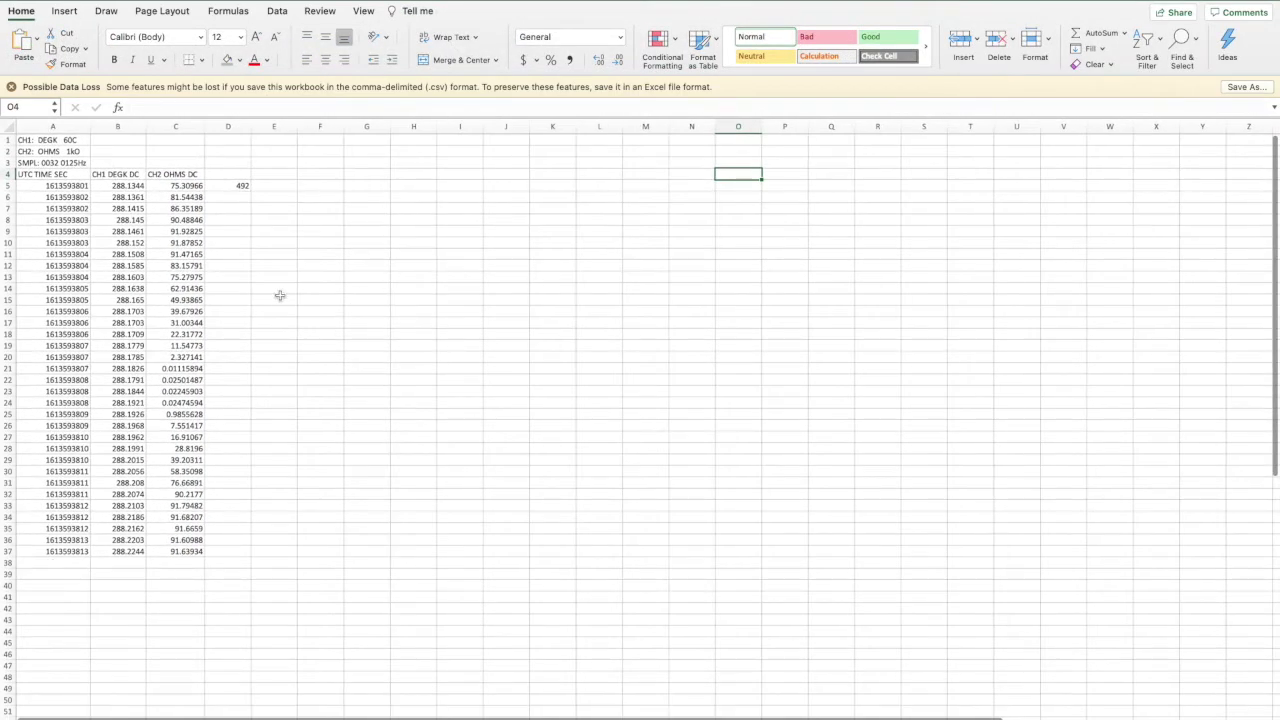
Inspect the UTC timestamps in A5:A37, checking the Number Format list but leaving them in General
left_click(64, 195)
left_click(64, 187)
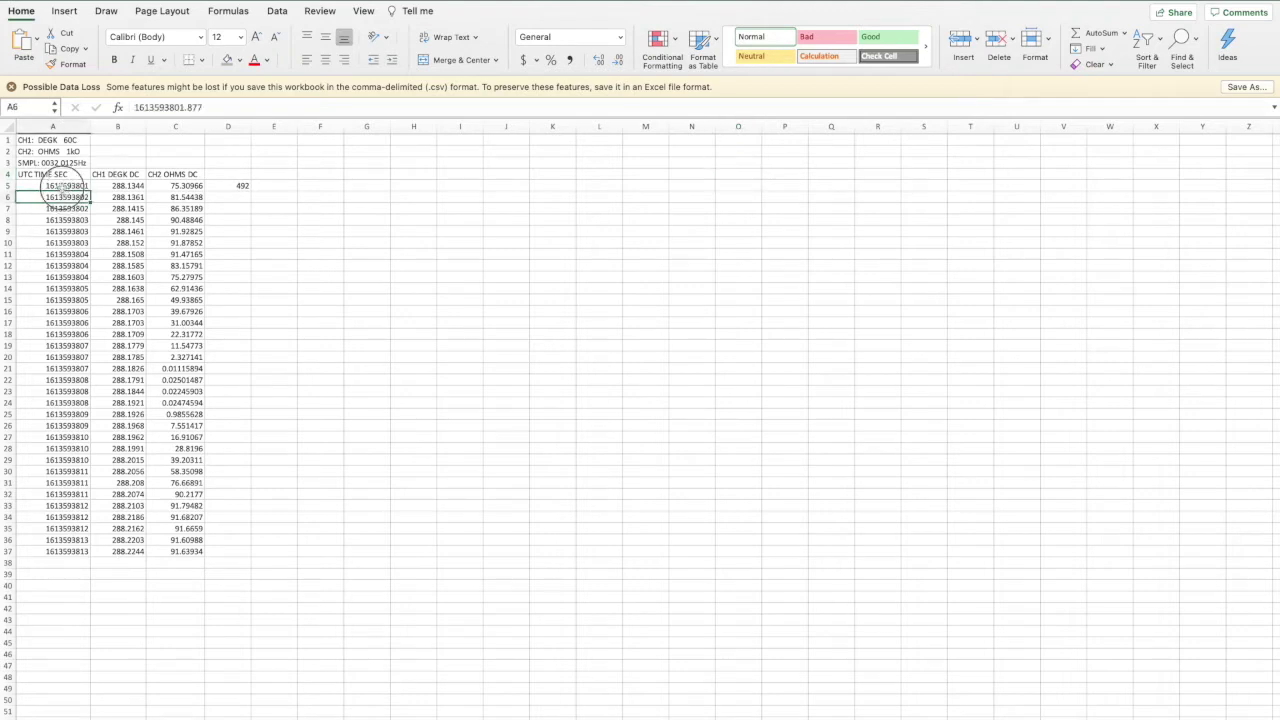
left_click(62, 551, "shift")
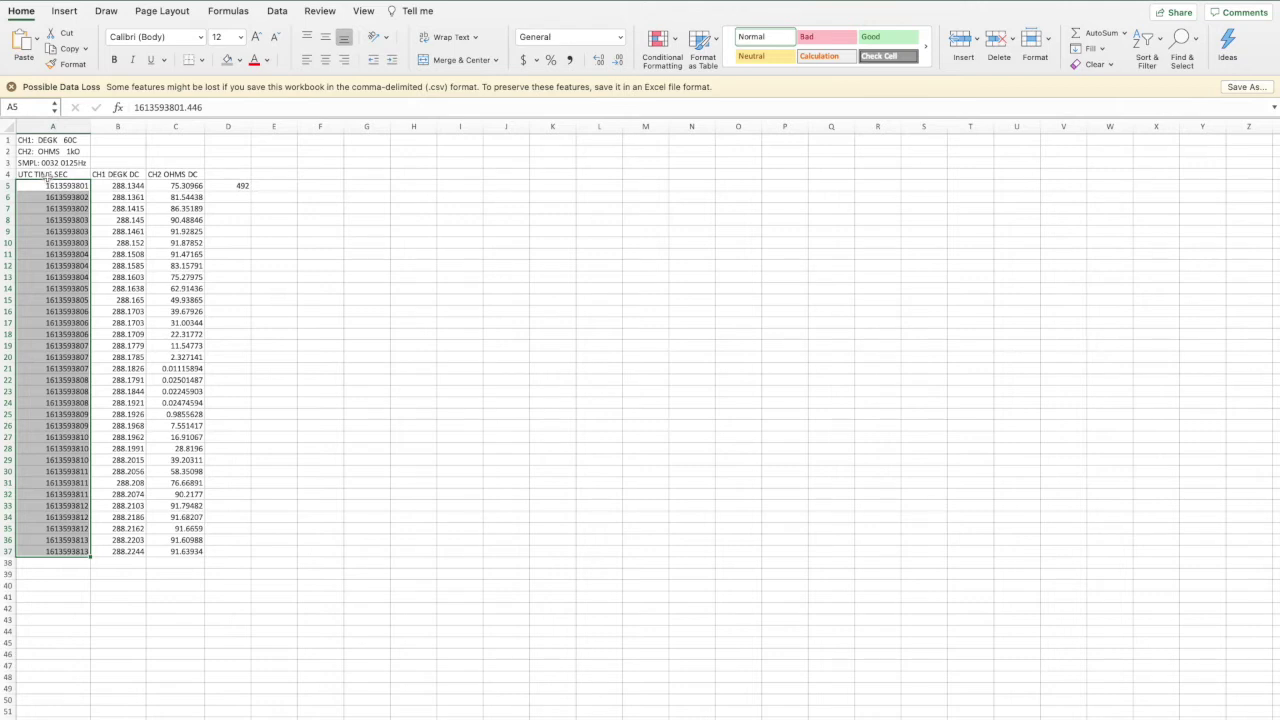
left_click(620, 37)
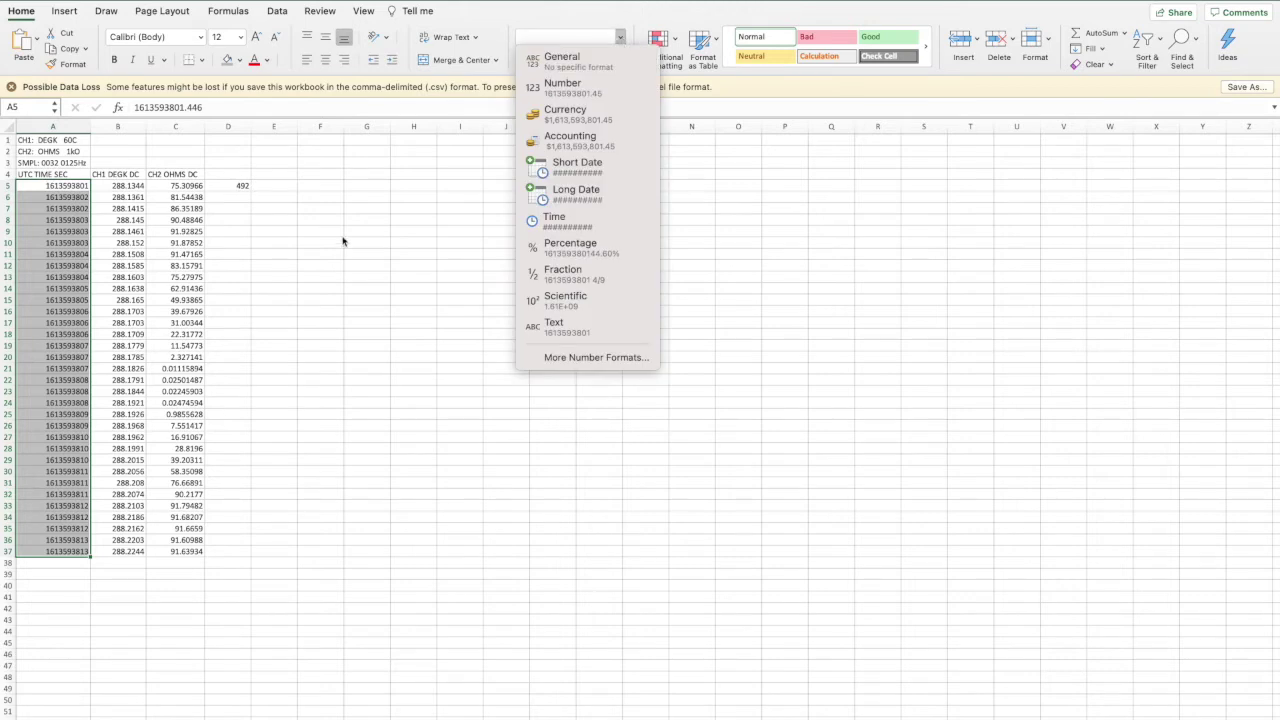
left_click(271, 197)
left_click(240, 193)
Enter =(A5/86400)+DATE(1970,1,1) in D5, converting the first timestamp to 44244.85418
left_click(233, 186)
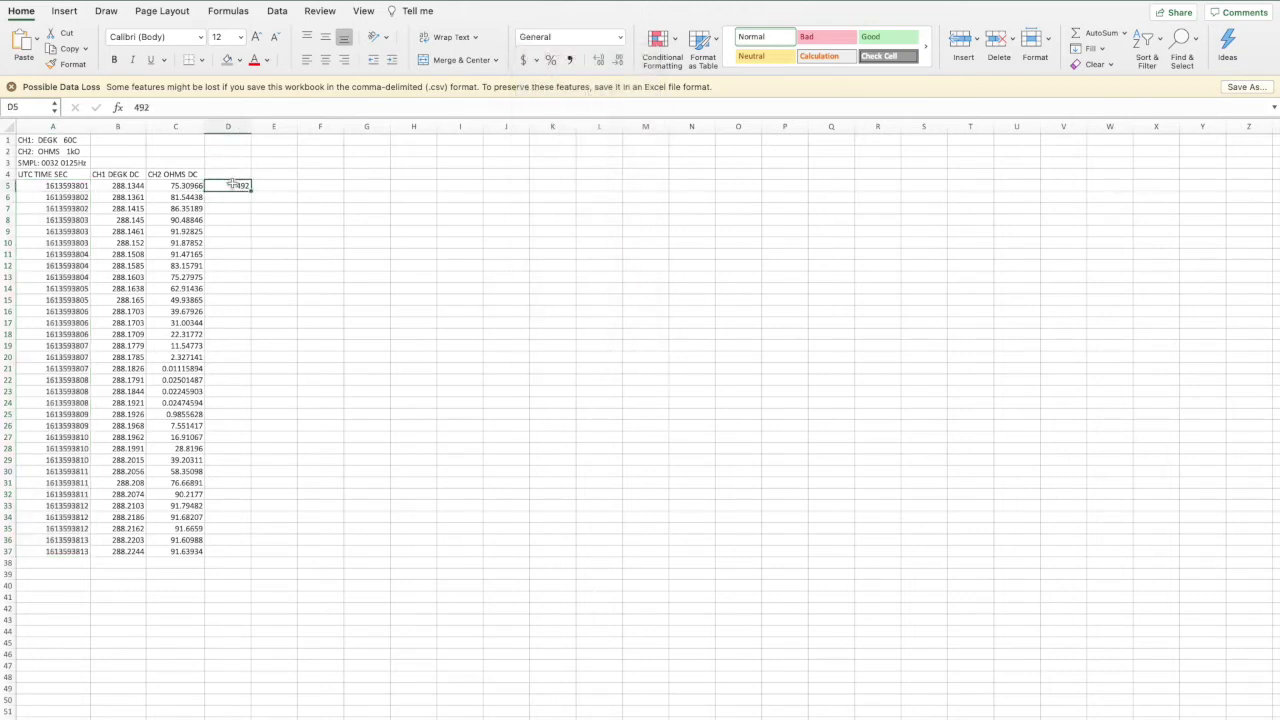
type("=")
key("Left")
key("Left")
key("Left")
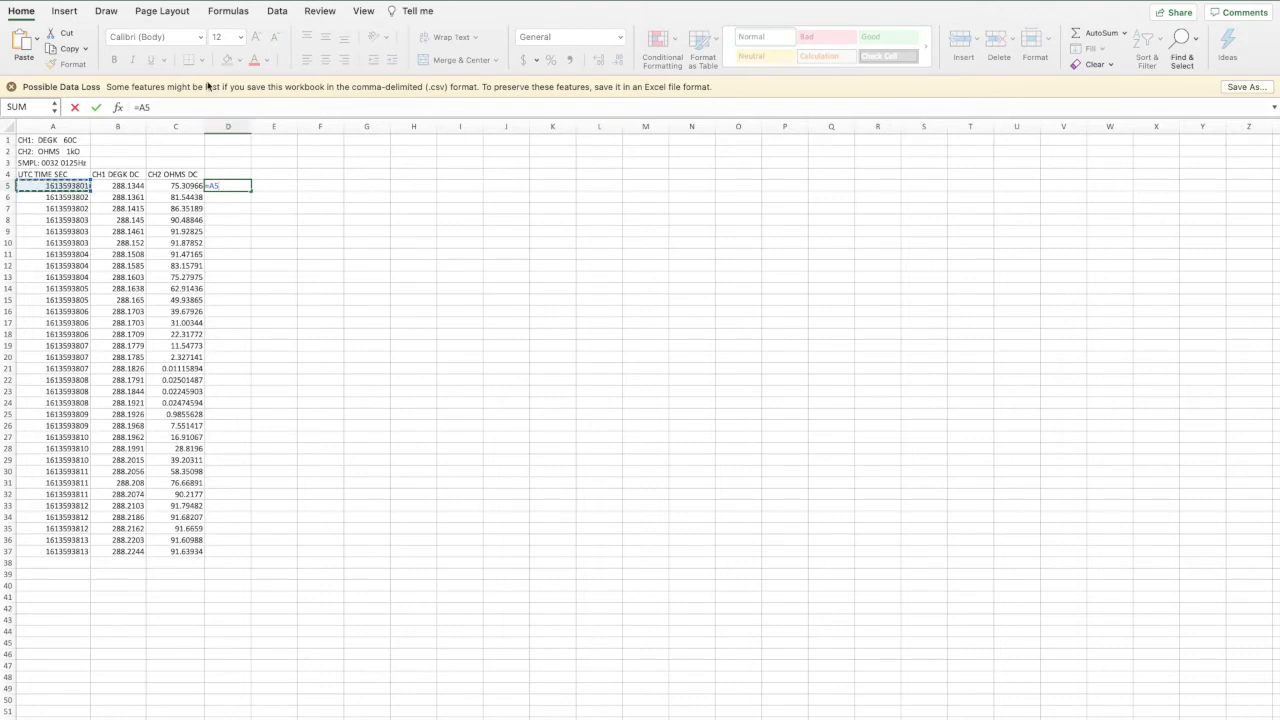
left_click(196, 108)
key("super+v")
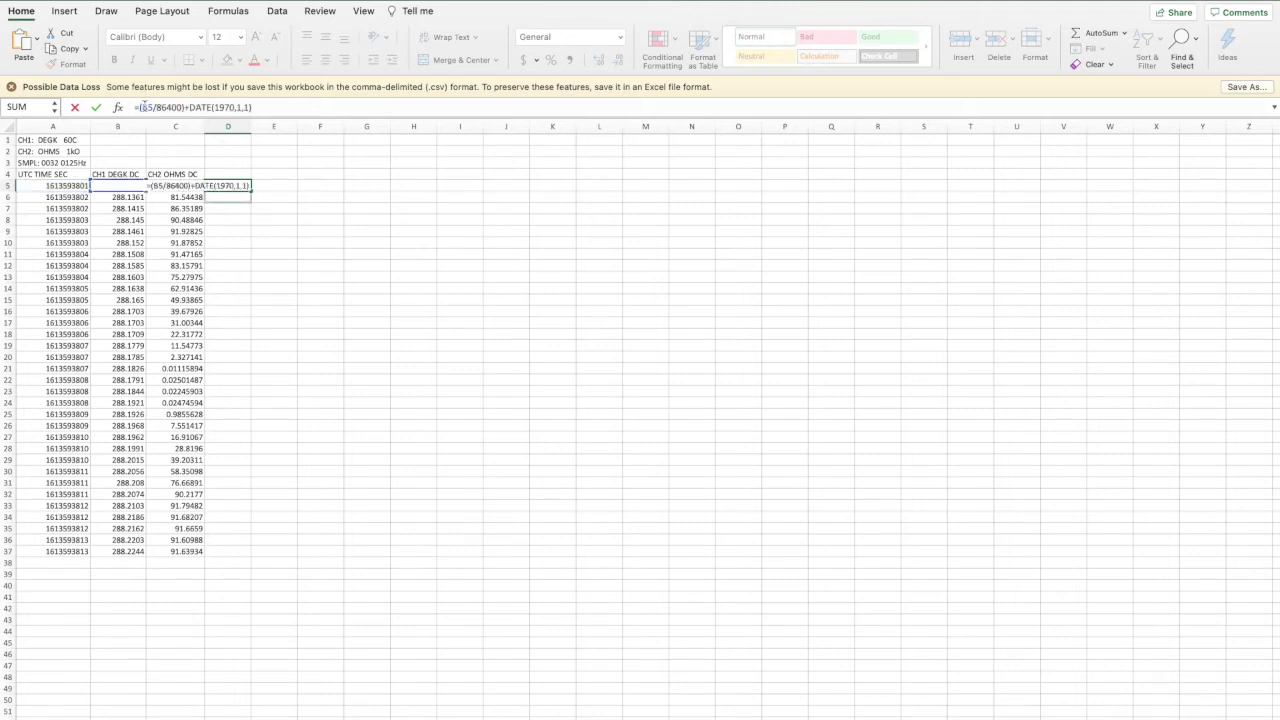
left_click(60, 186)
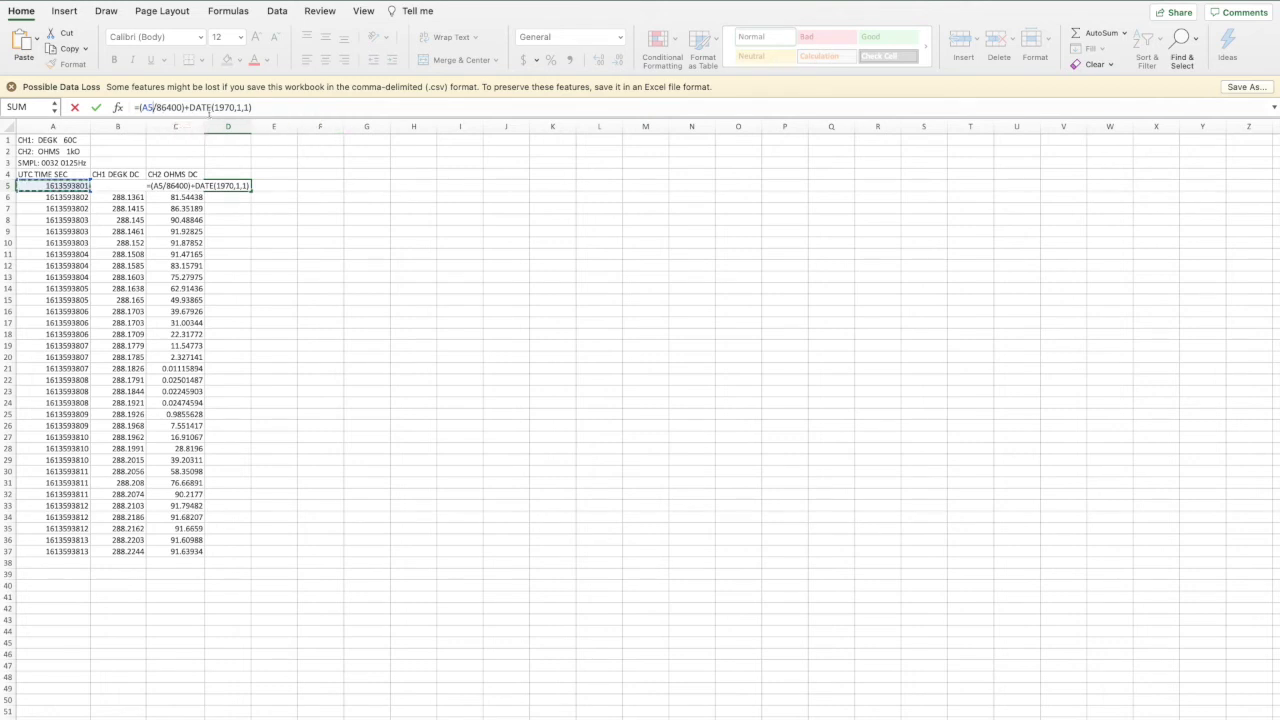
key("Return")
key("Up")
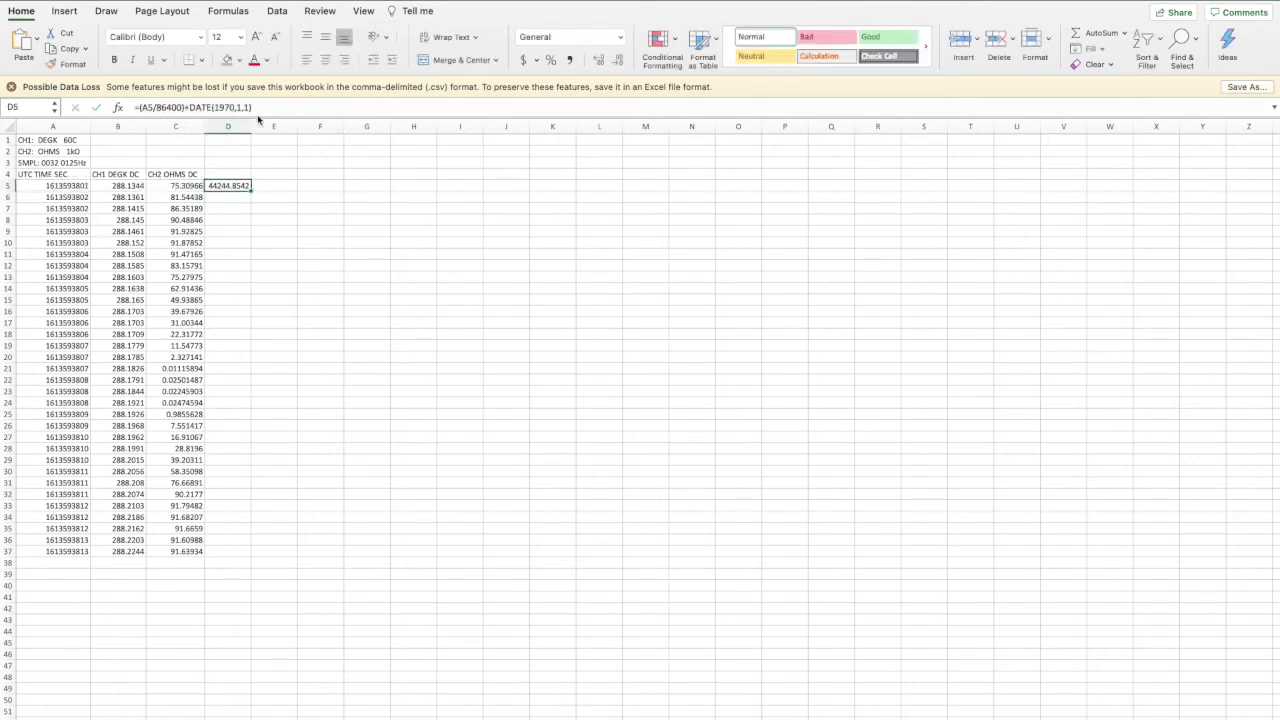
Widen column D and try the Long Date format on D5
left_click_drag(246, 132, 257, 132)
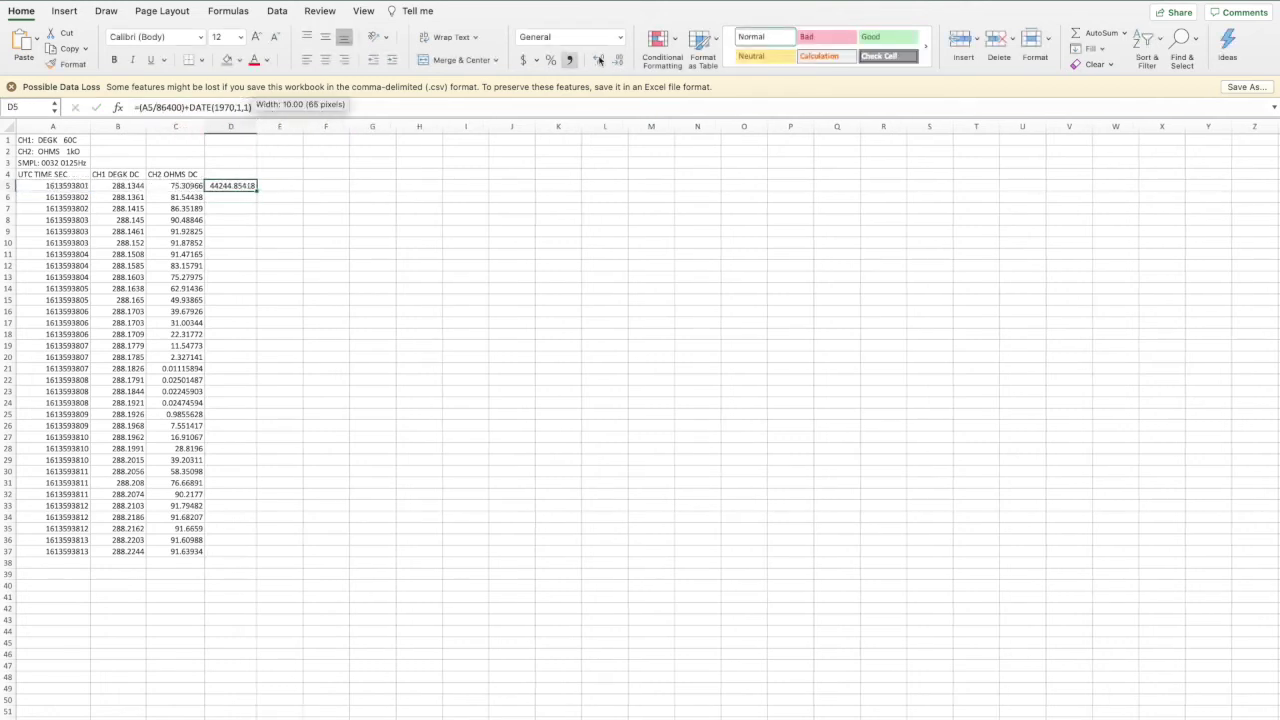
left_click(621, 37)
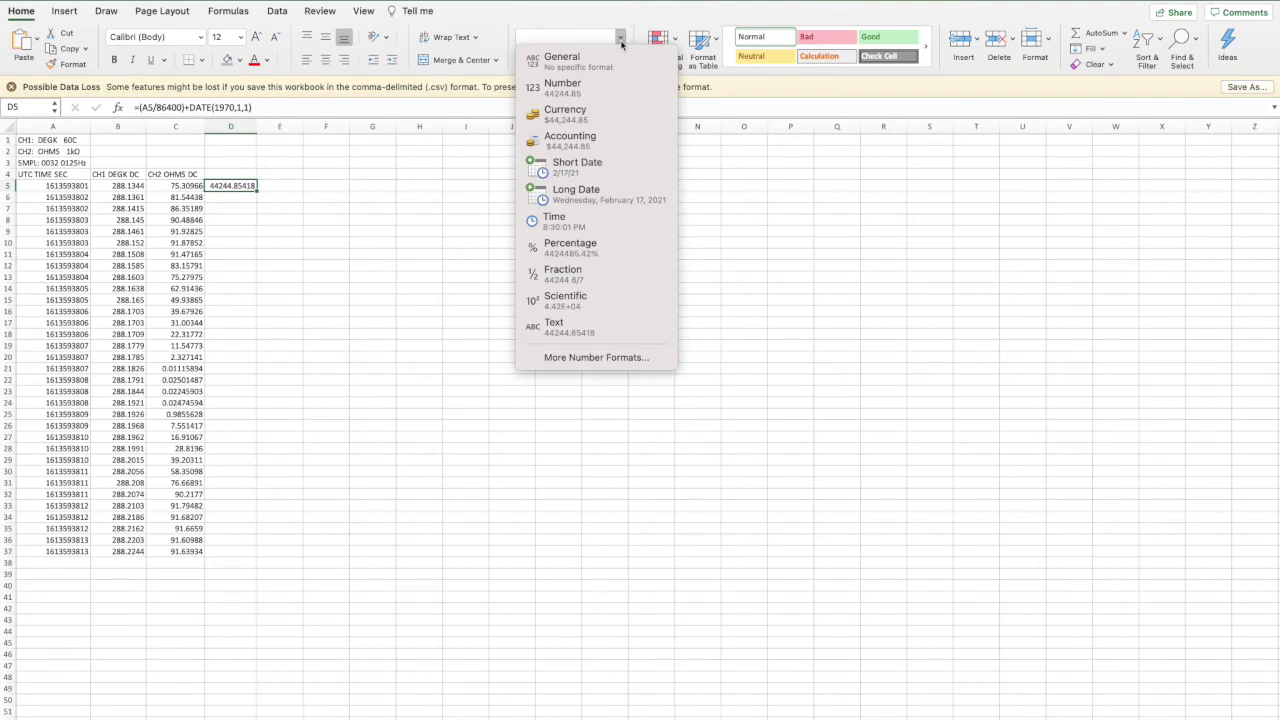
left_click(603, 200)
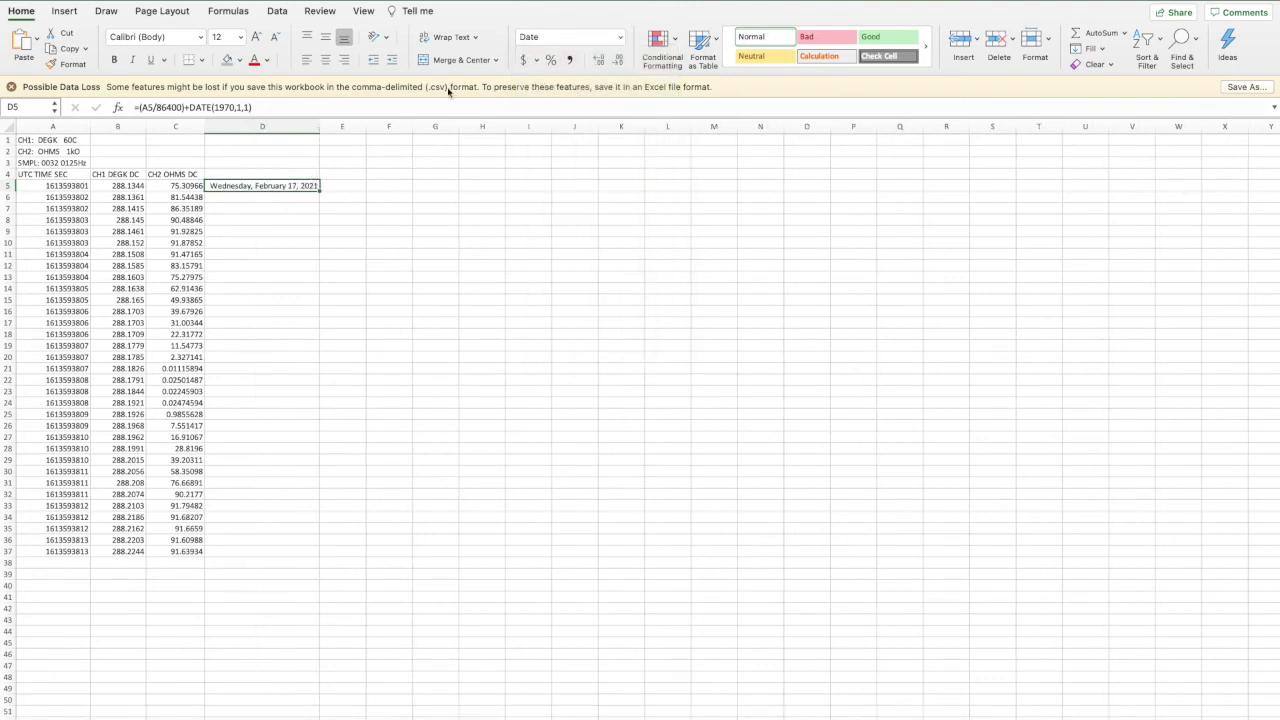
Format D5 with the 3/14/12 1:30 PM date-time type from More Number Formats
left_click(619, 38)
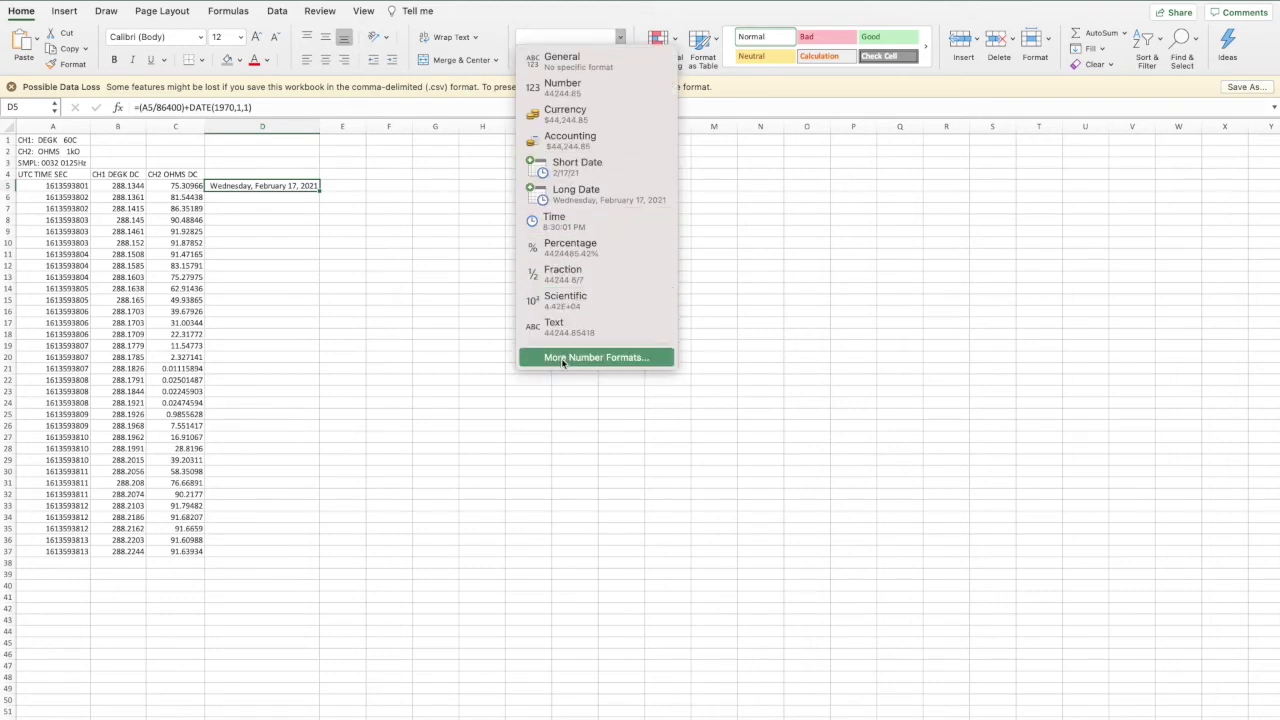
left_click(566, 361)
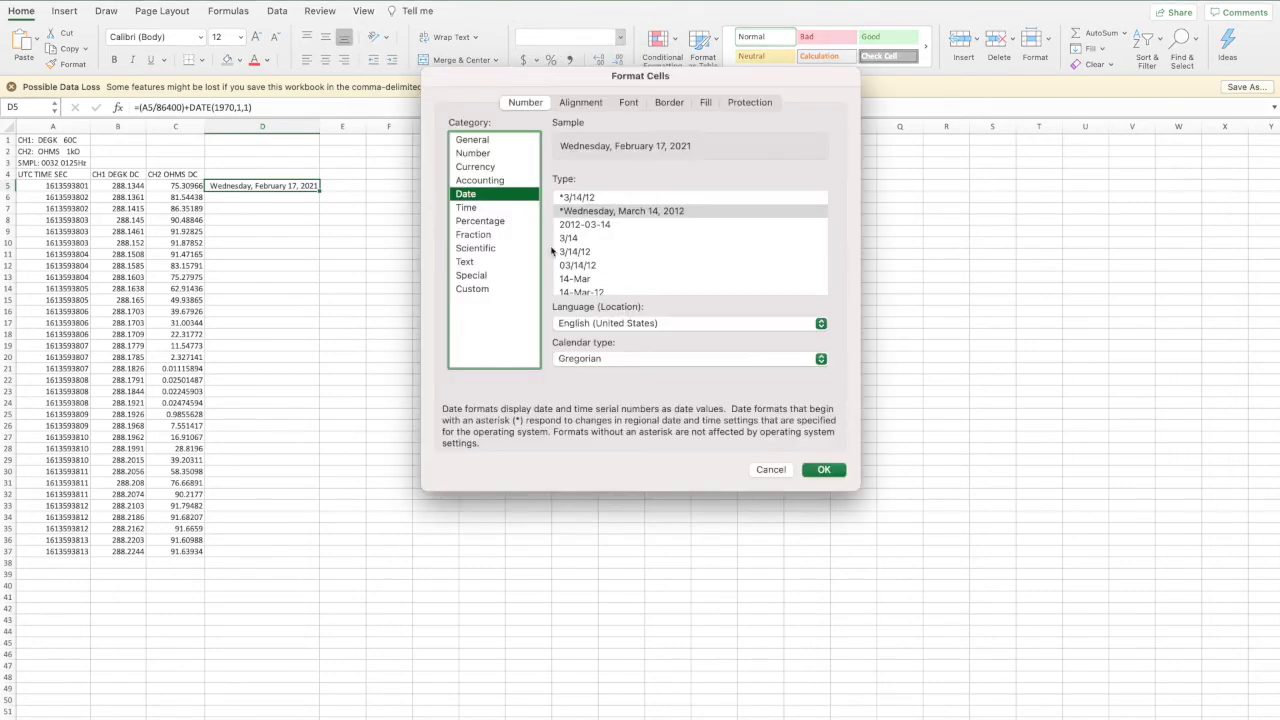
scroll(612, 230, "down", 3)
scroll(612, 230, "down", 3)
left_click(610, 227)
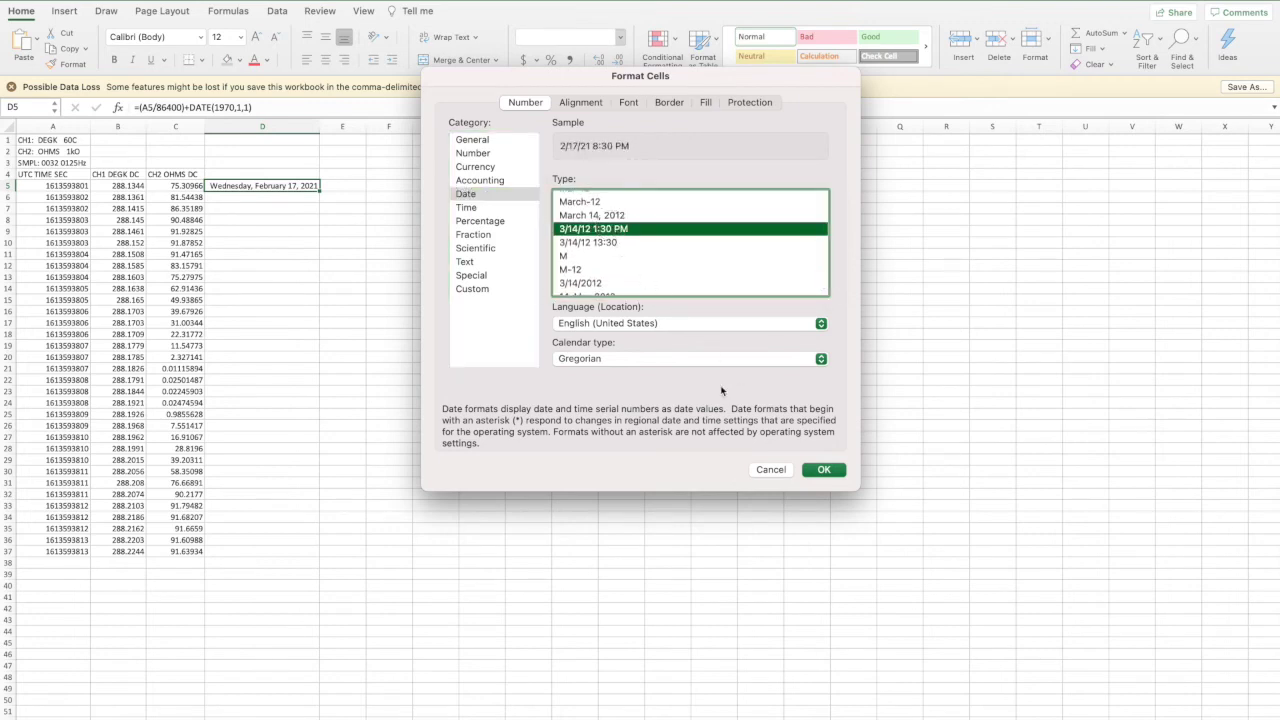
left_click(823, 471)
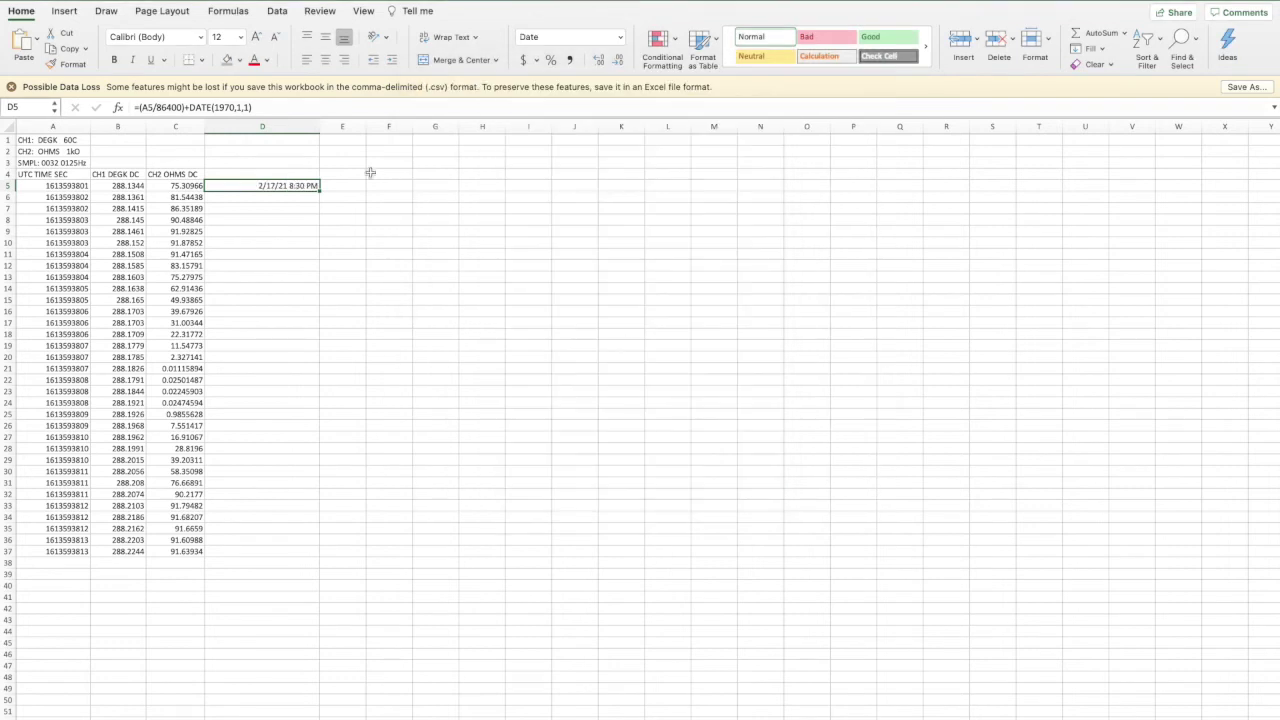
left_click(320, 195)
Fill D5's conversion formula down to D37, then open D5 to verify its formula
left_click_drag(320, 195, 312, 557)
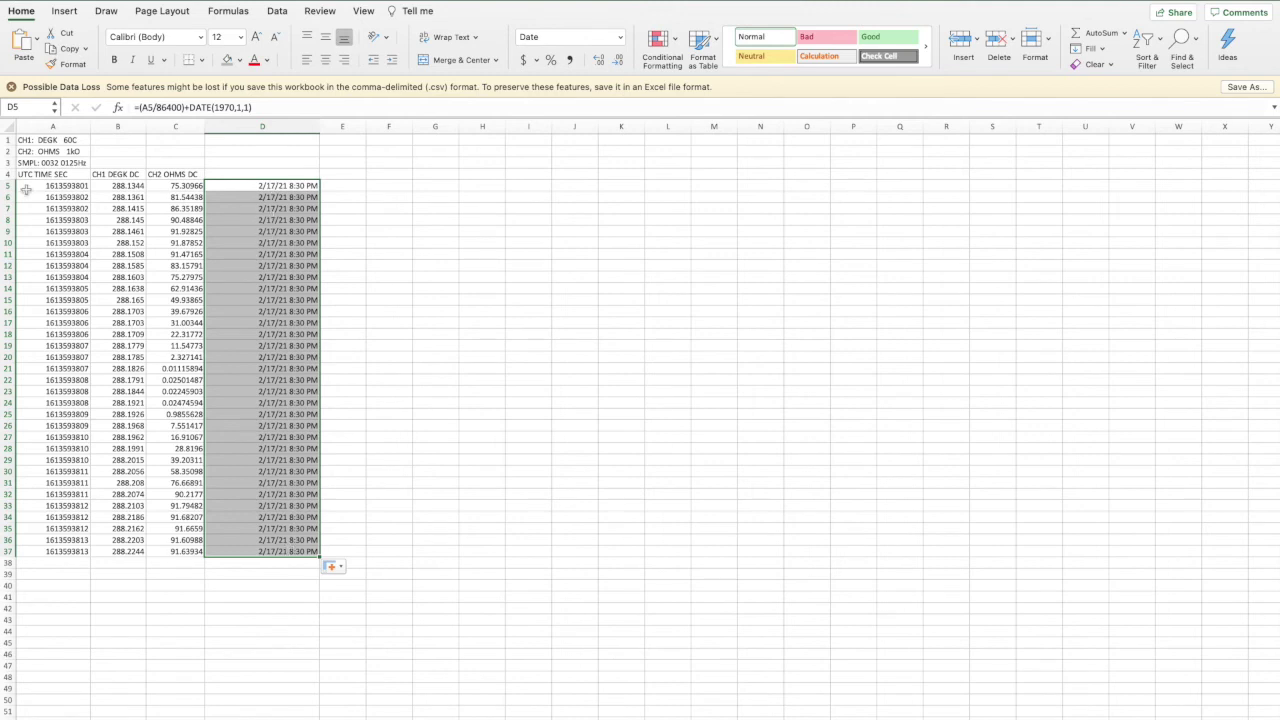
left_click(275, 186)
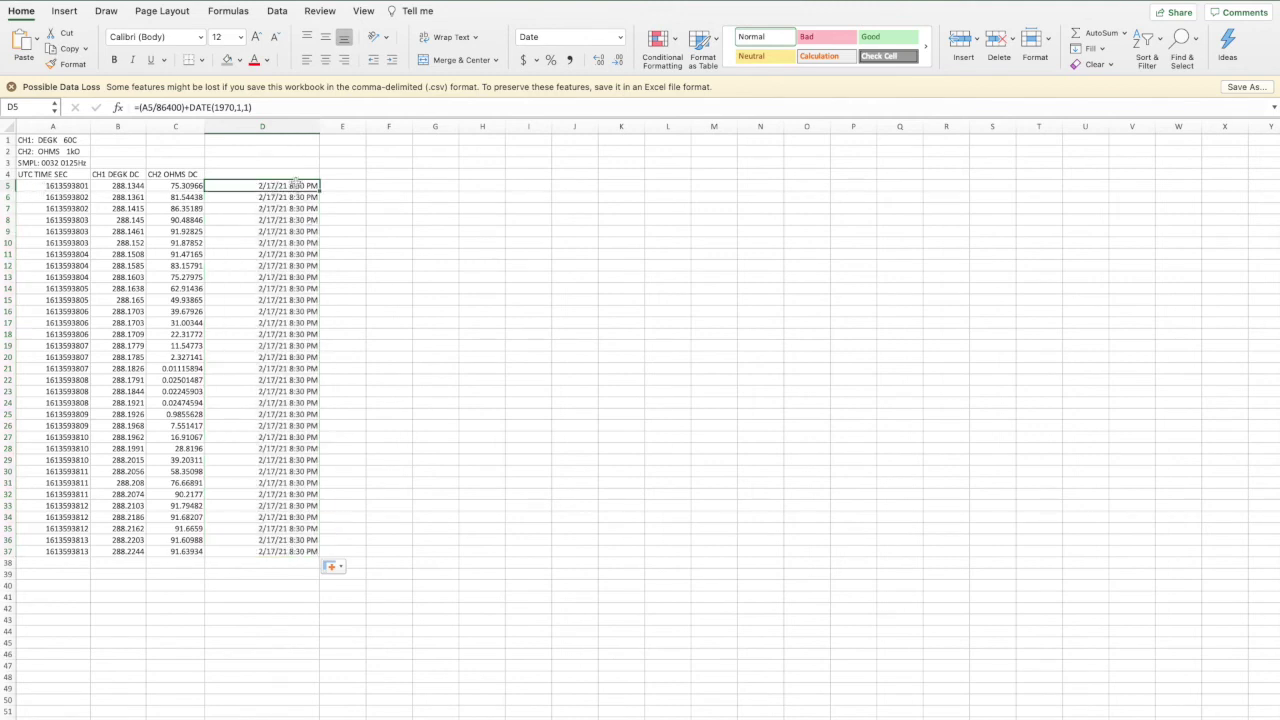
double_click(295, 185)
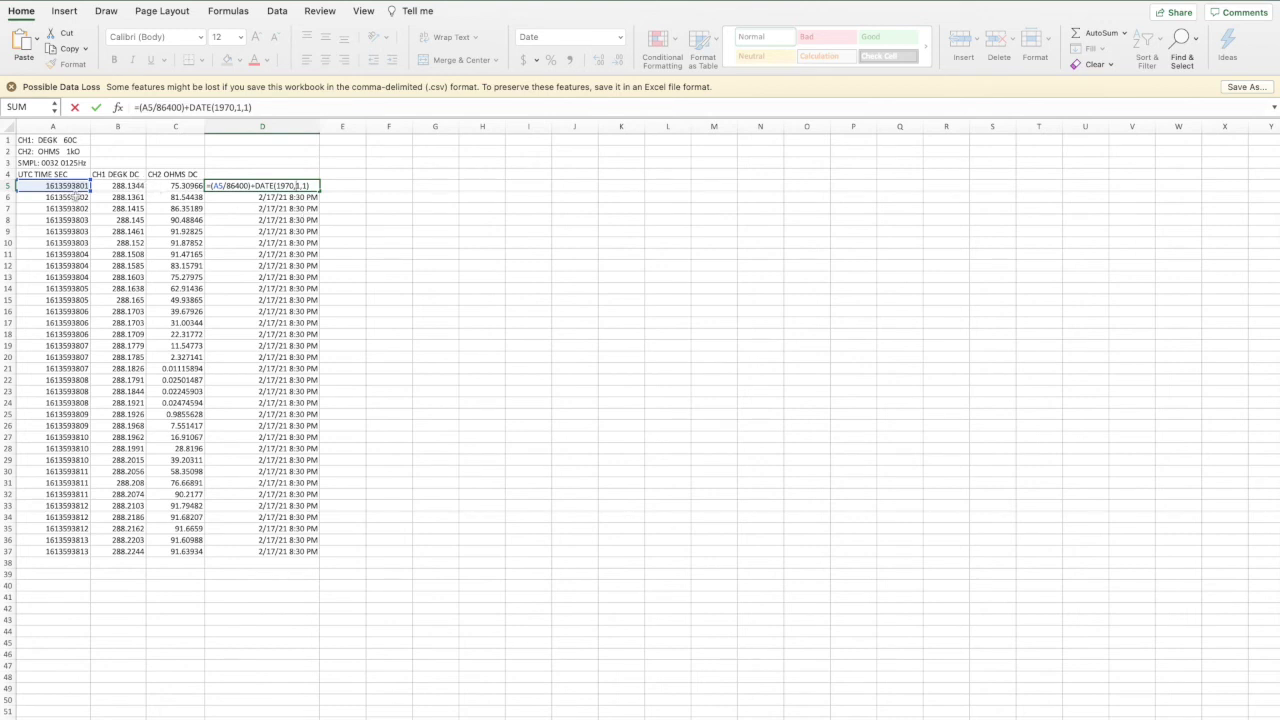
key("Escape")
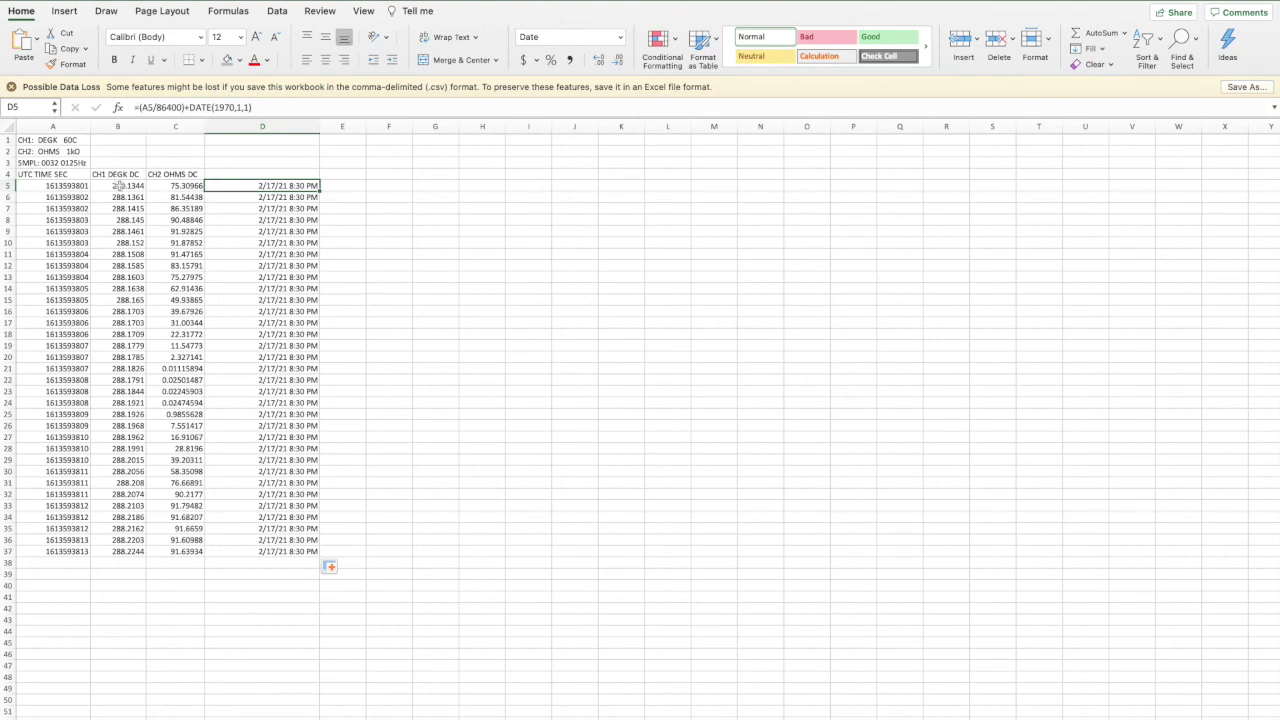
left_click_drag(120, 186, 123, 543)
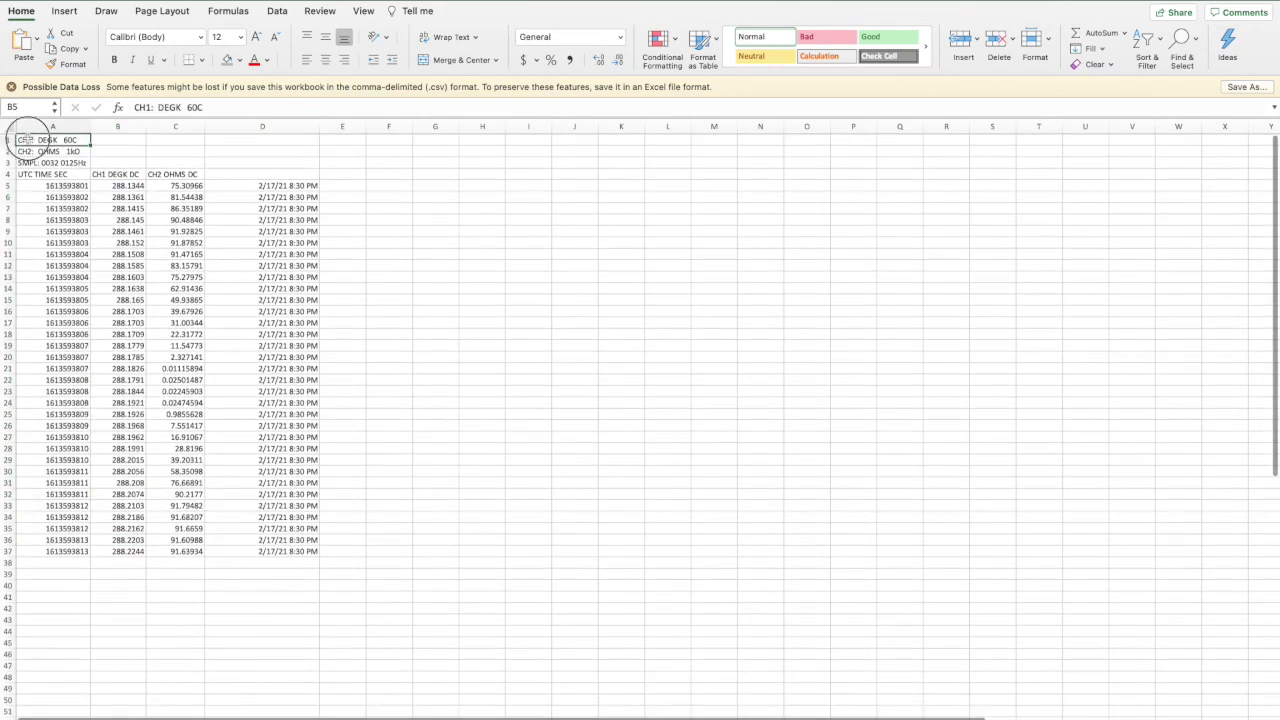
left_click_drag(28, 140, 80, 162)
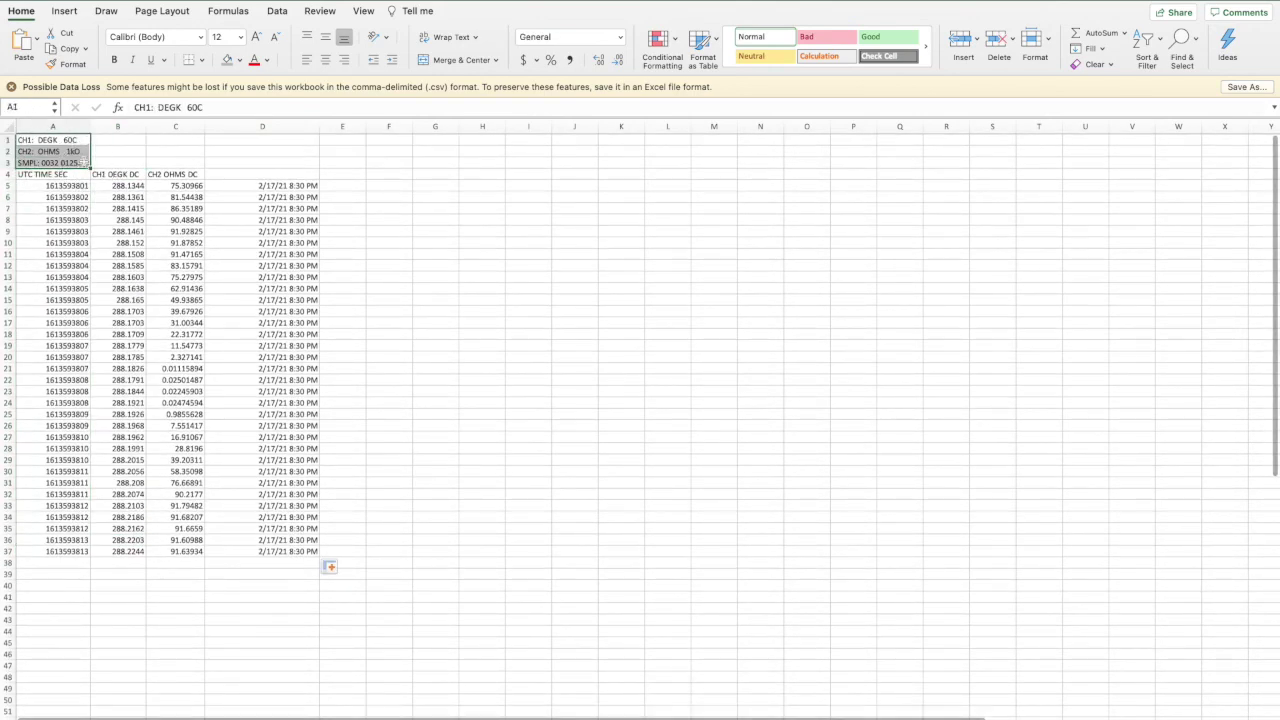